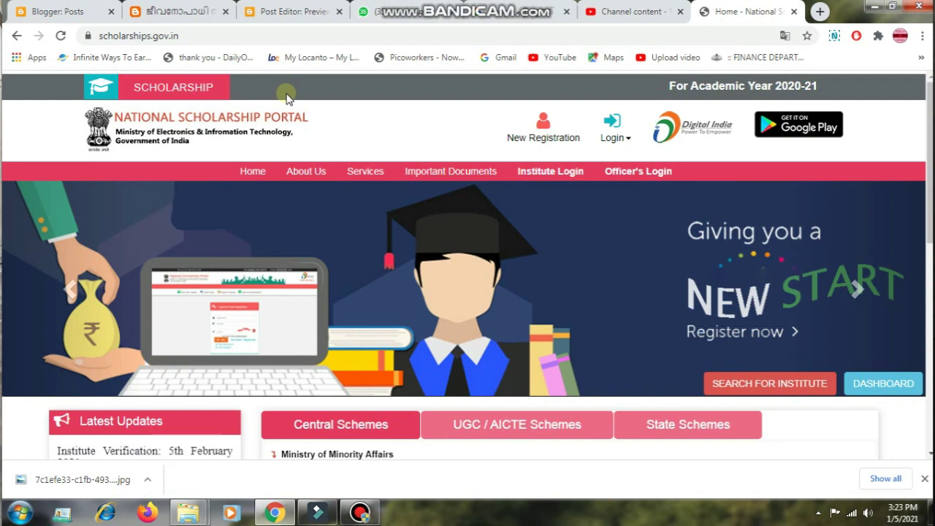
# Open the Fresh 2020-21 login page and display it in English
pyautogui.click(609, 140)
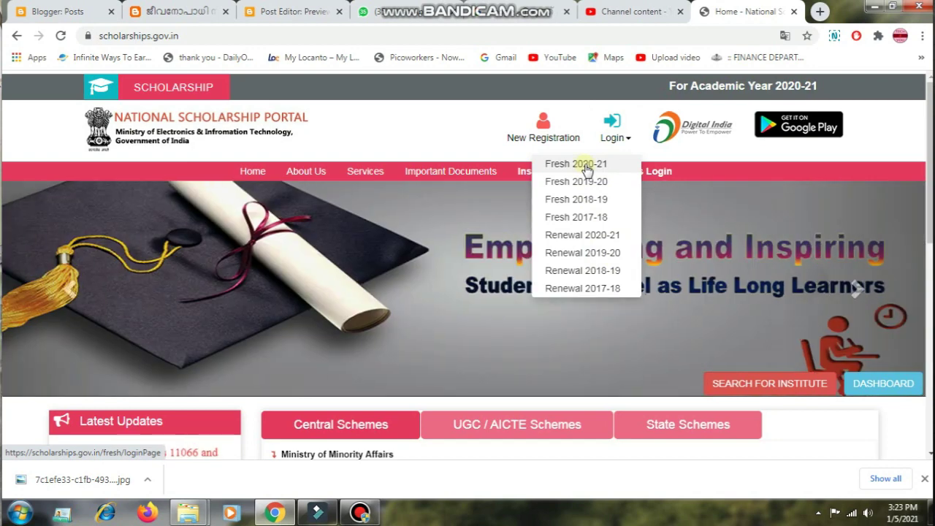
pyautogui.click(586, 167)
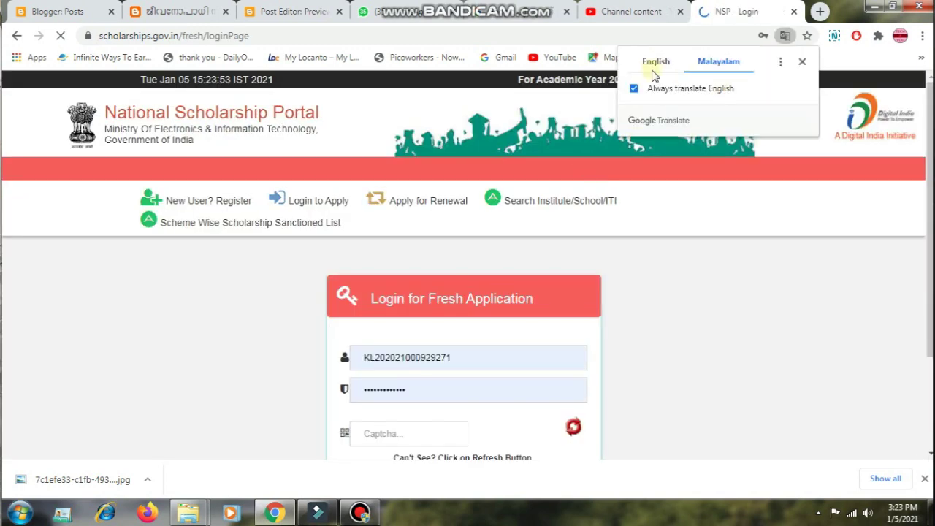
pyautogui.click(654, 73)
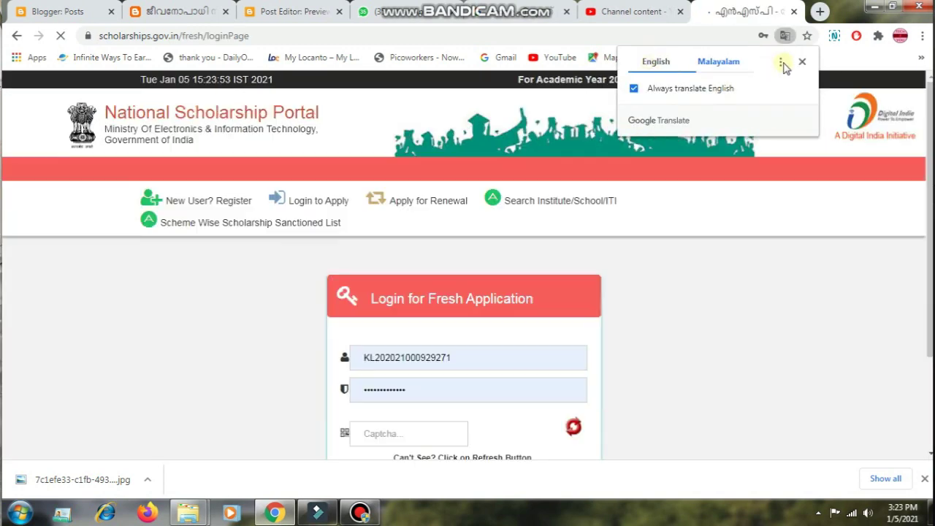
pyautogui.click(802, 63)
pyautogui.scroll(-2, 489, 209)
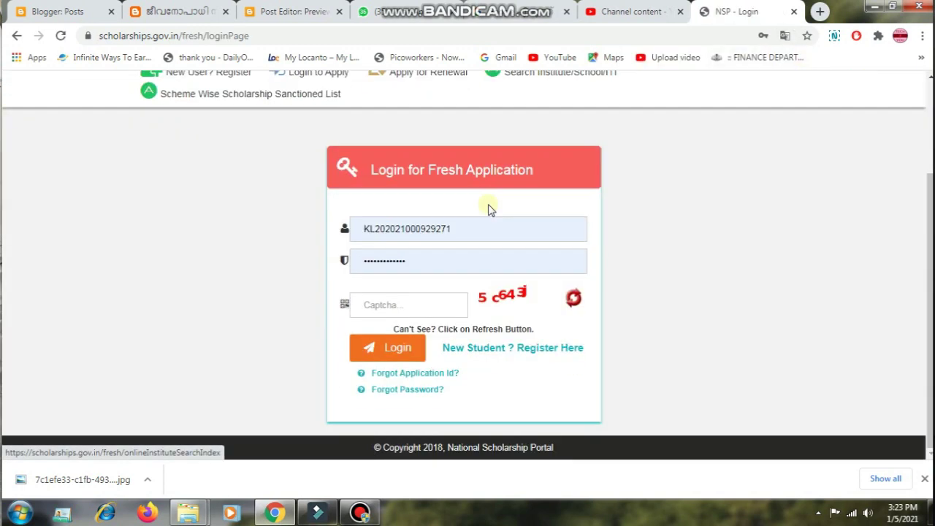
# Check the prefilled application ID and password fields and enter the displayed captcha in the login form
pyautogui.click(430, 229)
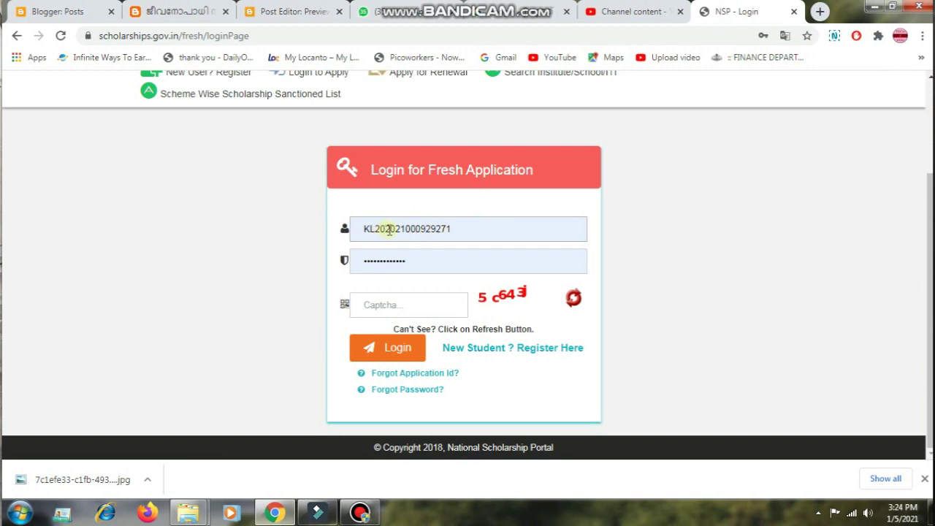
pyautogui.click(394, 259)
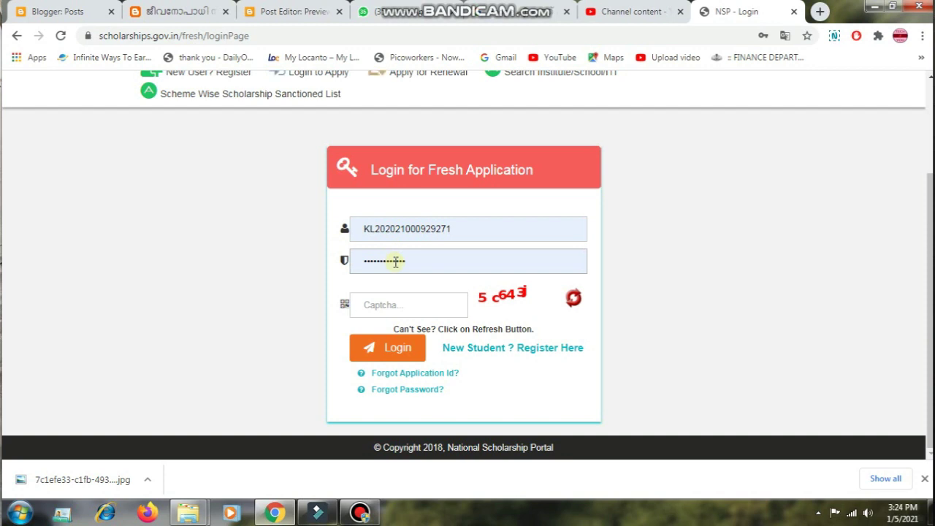
pyautogui.click(360, 231)
pyautogui.click(369, 257)
pyautogui.click(399, 305)
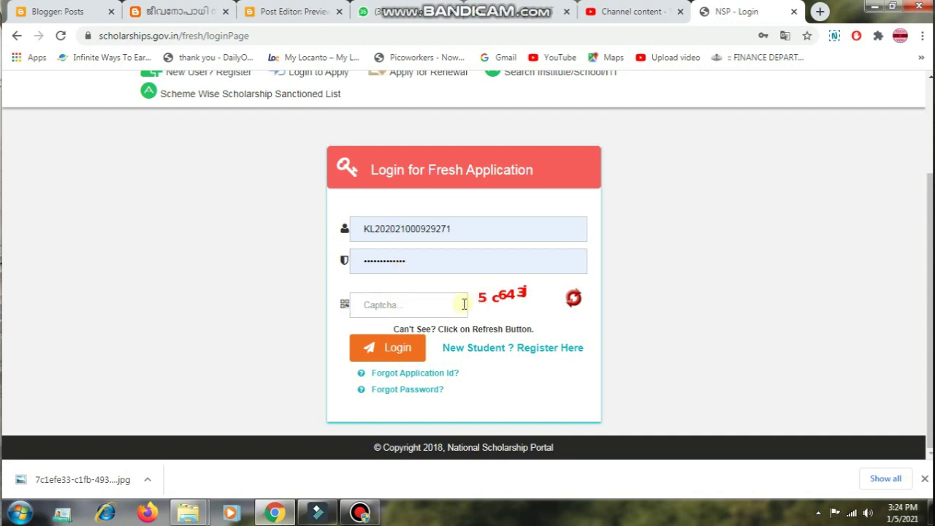
pyautogui.click(408, 305)
pyautogui.write('5c')
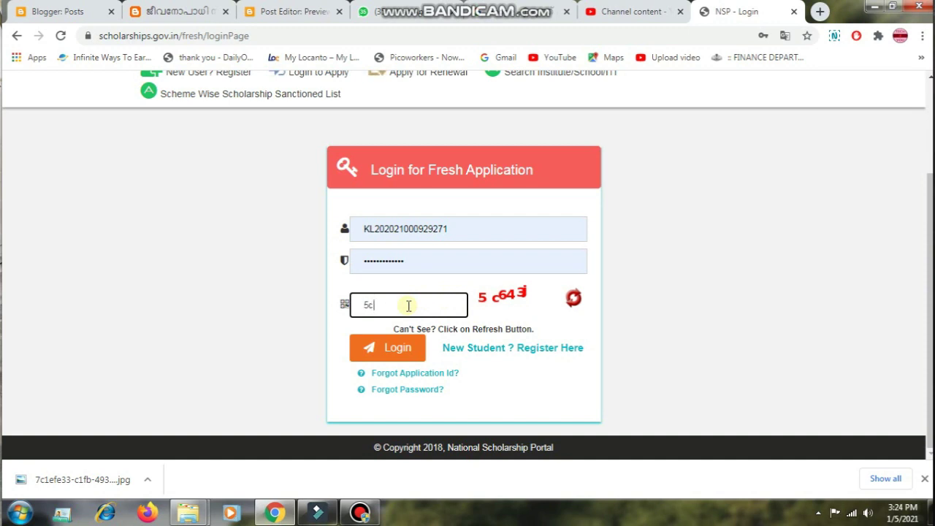
pyautogui.write('643')
# Open the Forgot Application Id recovery options, dismiss the news notification, and display the page in English
pyautogui.click(407, 374)
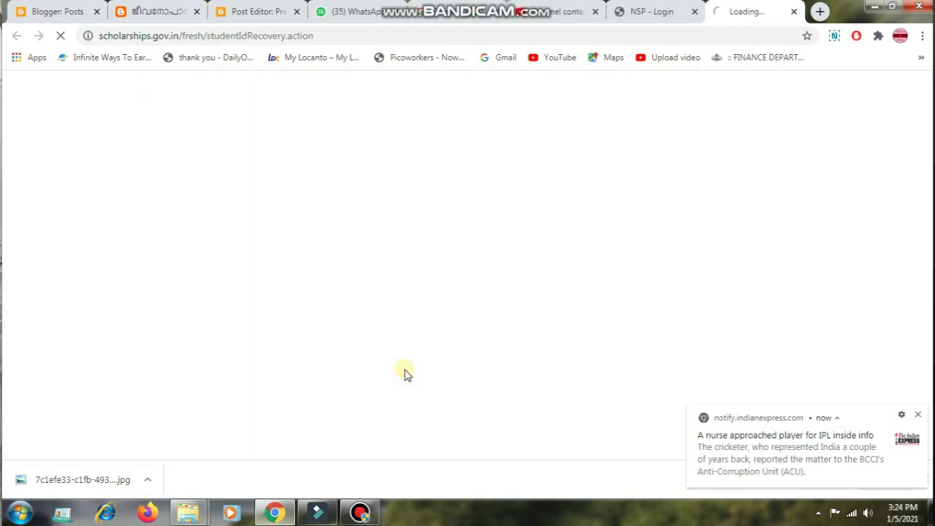
pyautogui.click(918, 415)
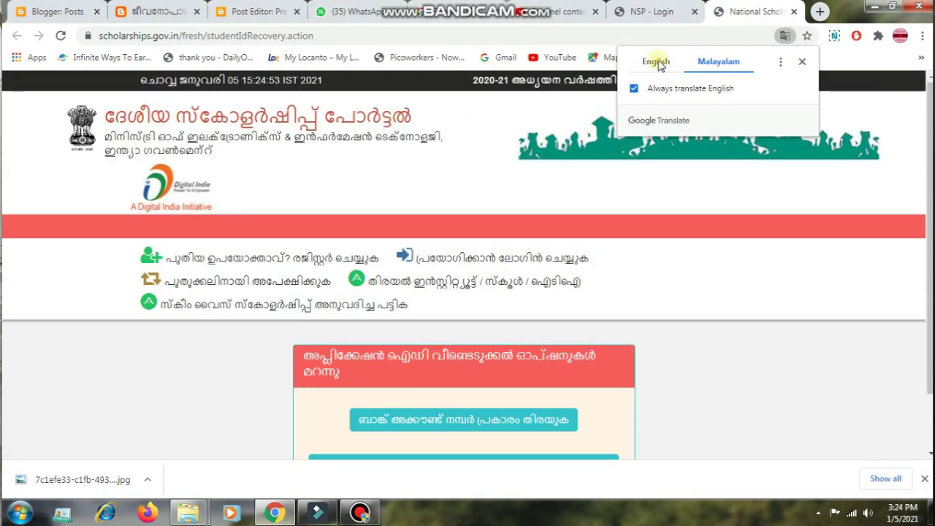
pyautogui.click(657, 62)
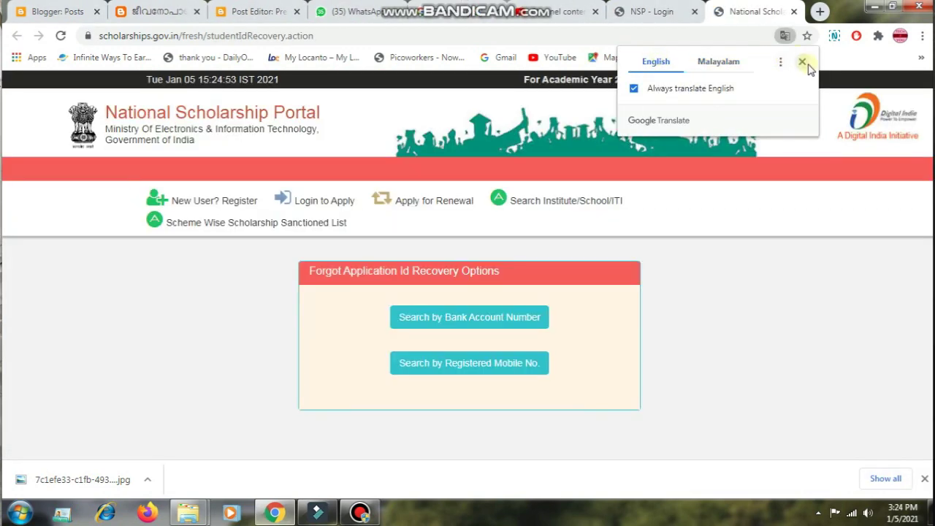
pyautogui.click(802, 61)
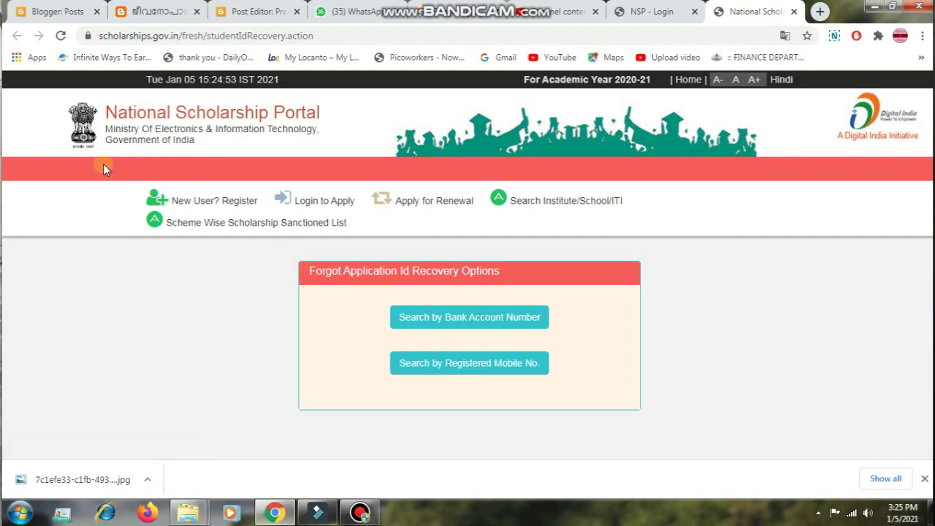
# Go back to the login tab and open the Forgot Password page in English
pyautogui.click(659, 11)
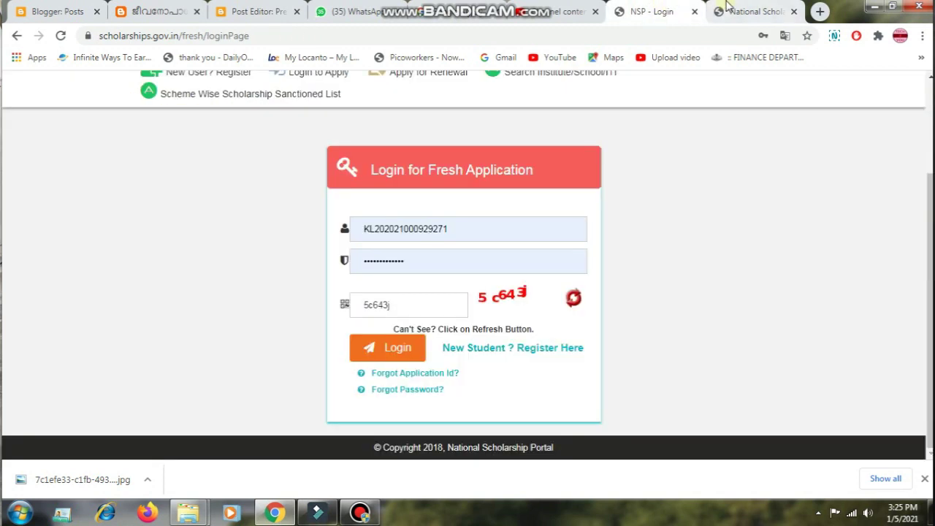
pyautogui.click(408, 395)
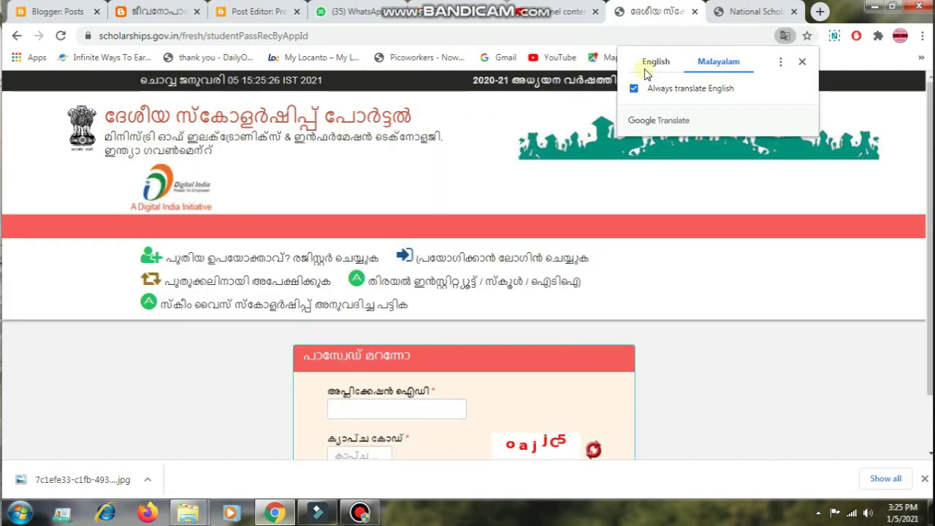
pyautogui.click(652, 62)
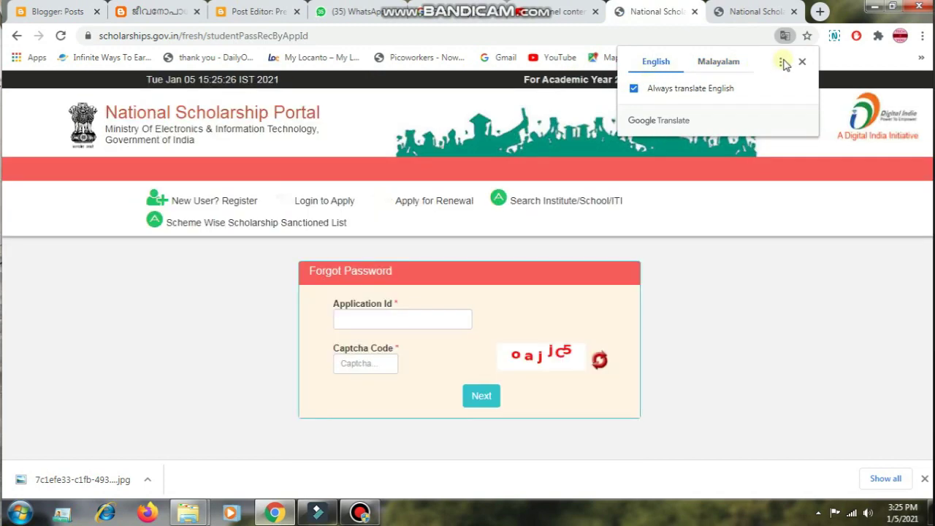
pyautogui.click(802, 61)
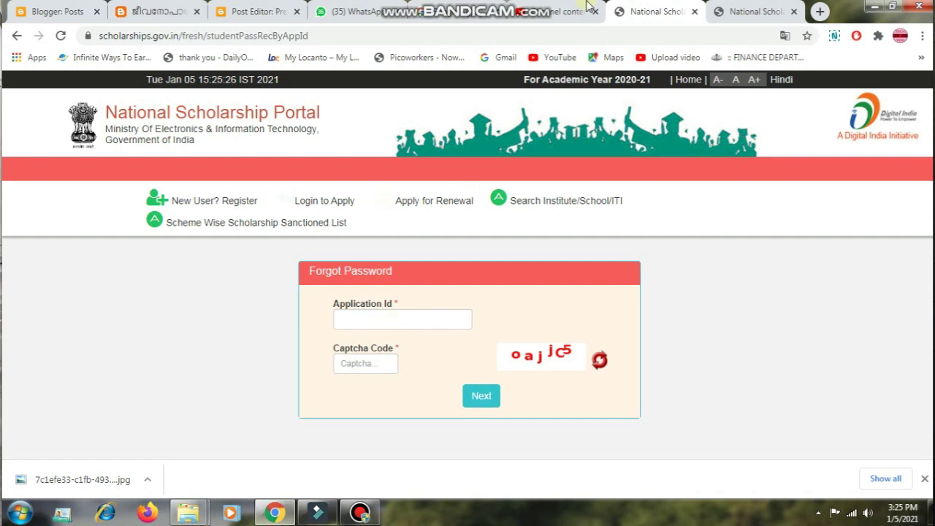
# Return to the fresh application login page and display it in English
pyautogui.click(16, 36)
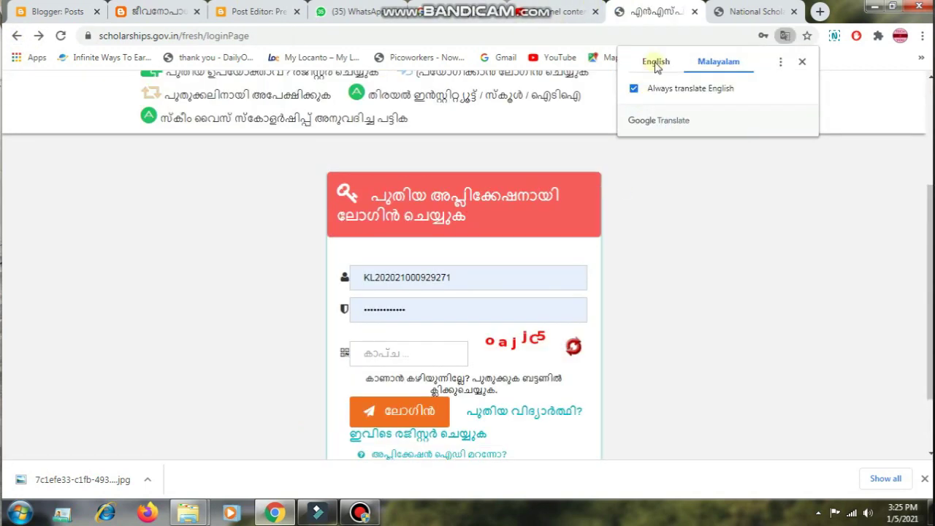
pyautogui.click(656, 63)
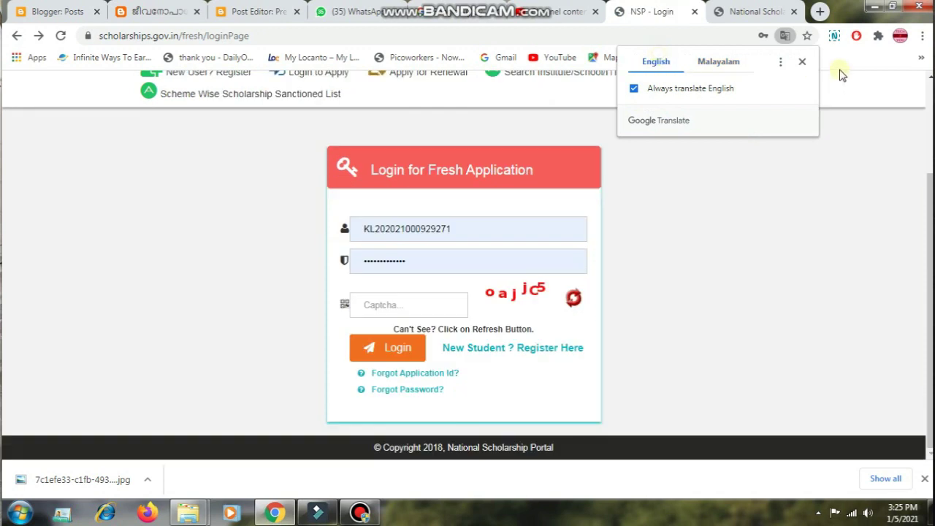
pyautogui.click(801, 61)
# Enter the displayed captcha, log in with the prefilled credentials, and show the applicant's profile page in English
pyautogui.click(410, 307)
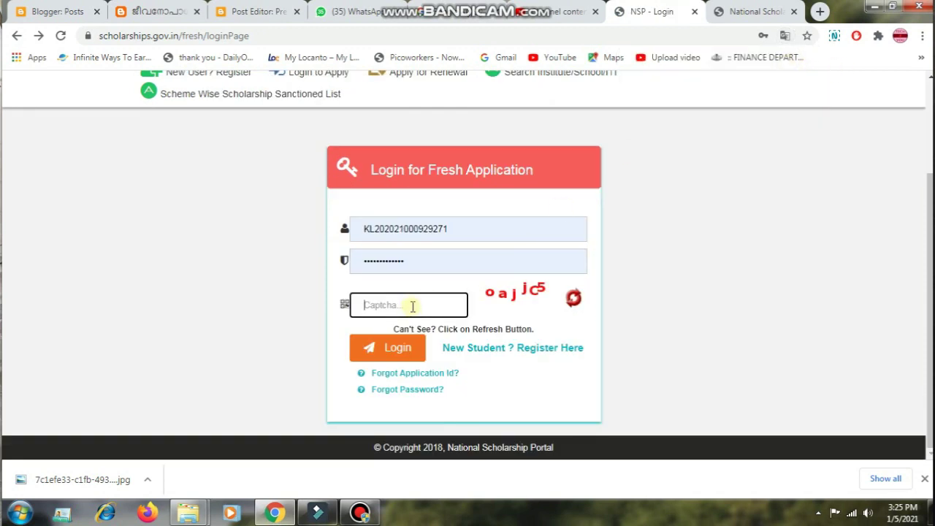
pyautogui.write('3')
pyautogui.press('BackSpace')
pyautogui.write('o')
pyautogui.press('BackSpace')
pyautogui.write('oajjC5')
pyautogui.click(394, 354)
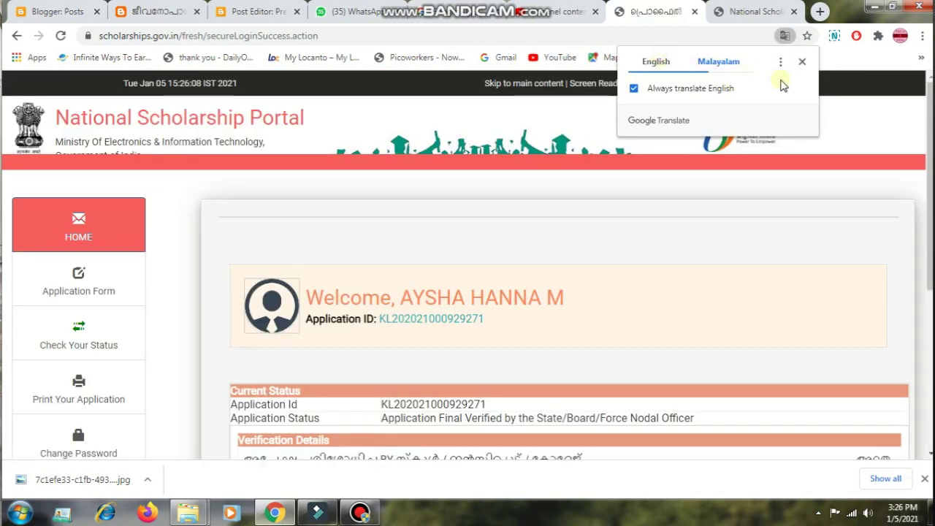
pyautogui.click(802, 62)
# Examine the application status, verification details and verification log, keeping the current Windows color scheme but allowing the prompt to ask again
pyautogui.scroll(-1, 376, 246)
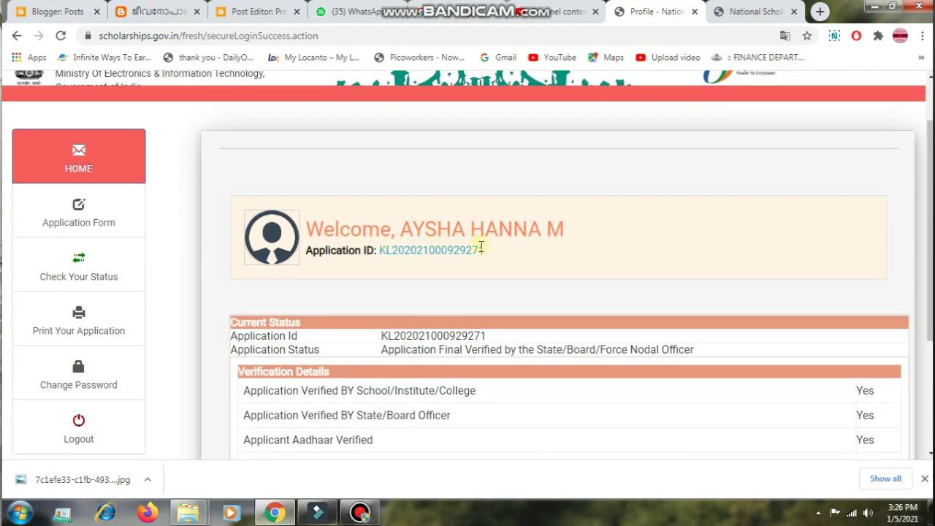
pyautogui.scroll(-1, 480, 245)
pyautogui.scroll(-1, 439, 223)
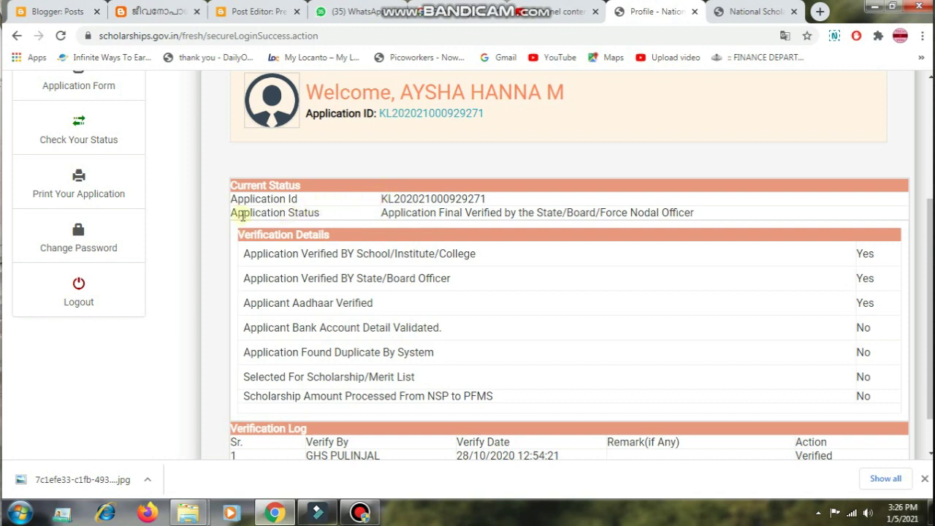
pyautogui.moveTo(229, 212); pyautogui.dragTo(362, 225)
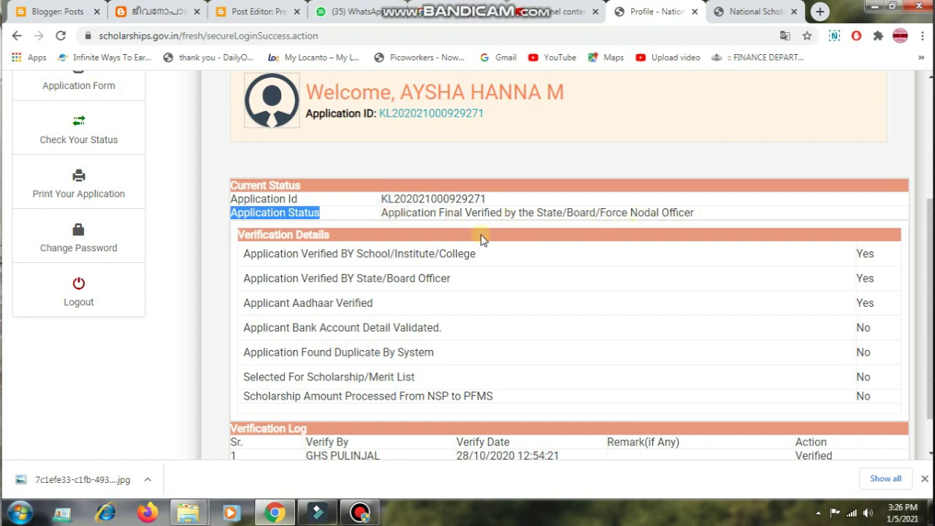
pyautogui.scroll(-1, 468, 291)
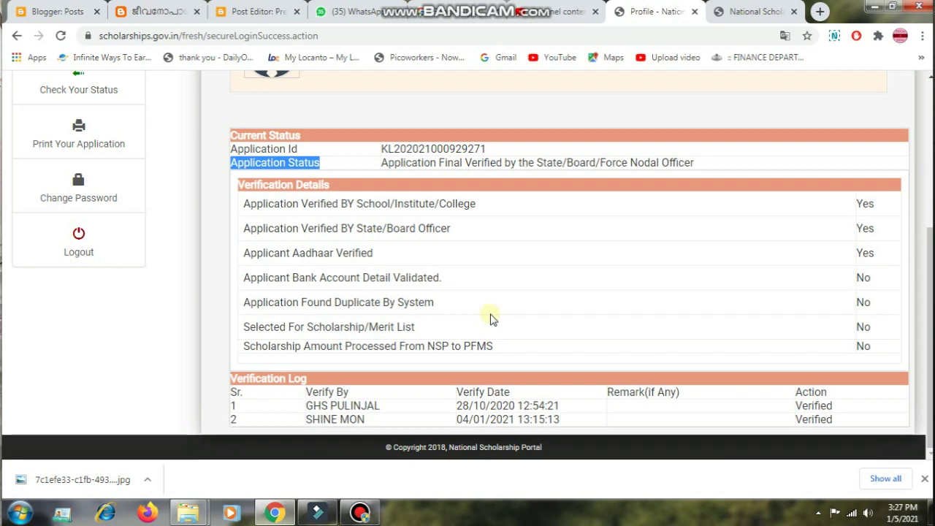
pyautogui.scroll(2, 488, 306)
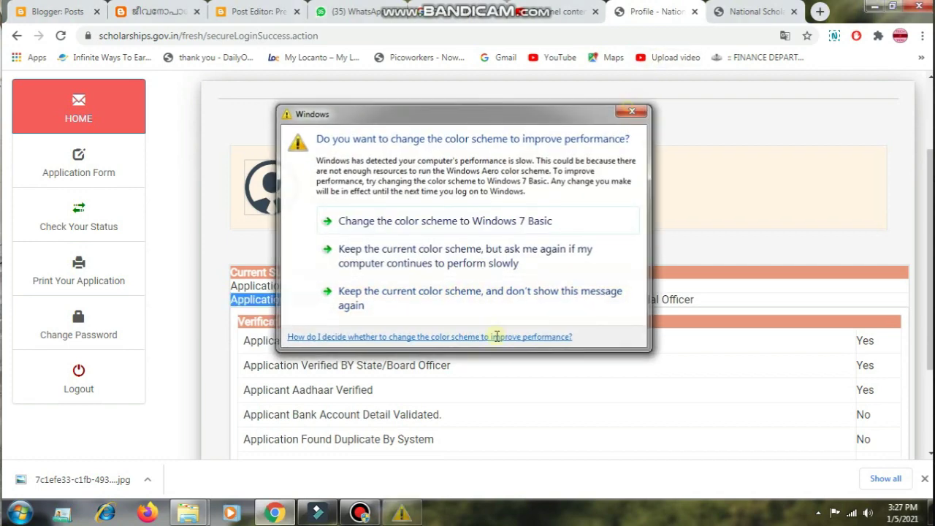
pyautogui.click(534, 256)
pyautogui.scroll(-2, 480, 327)
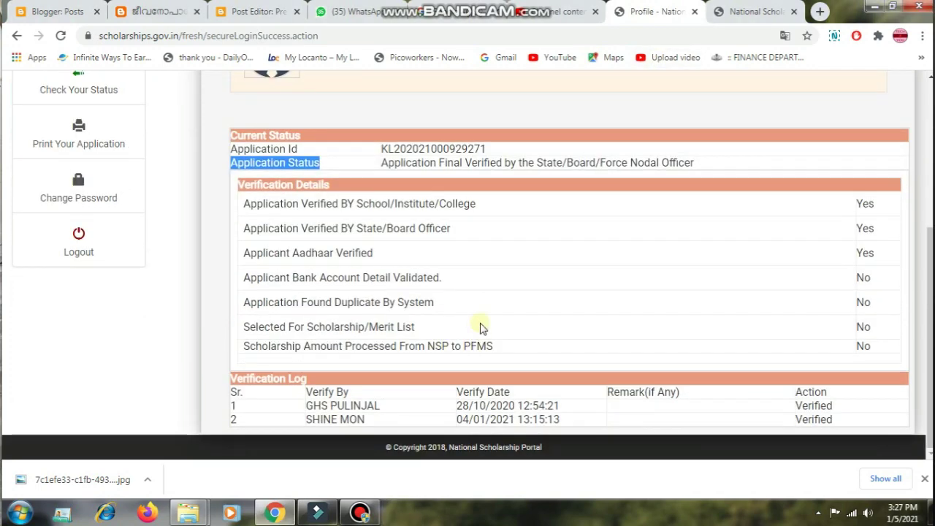